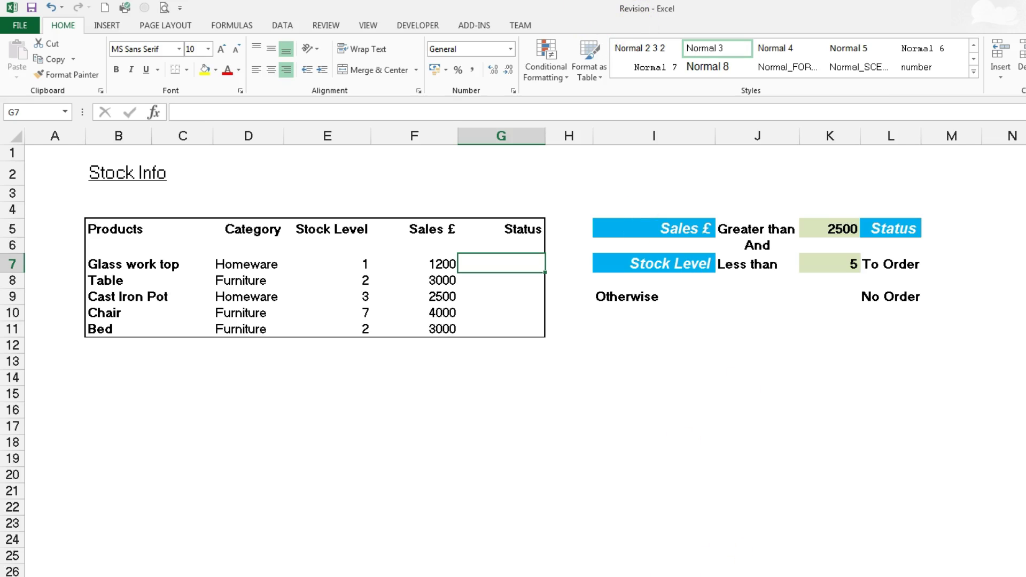
Select the Glass work top Status cell G7 to begin its formula
click(514, 263)
Start =IF in G7 and open its Function Arguments dialog, moved clear of the criteria cells
text(=)
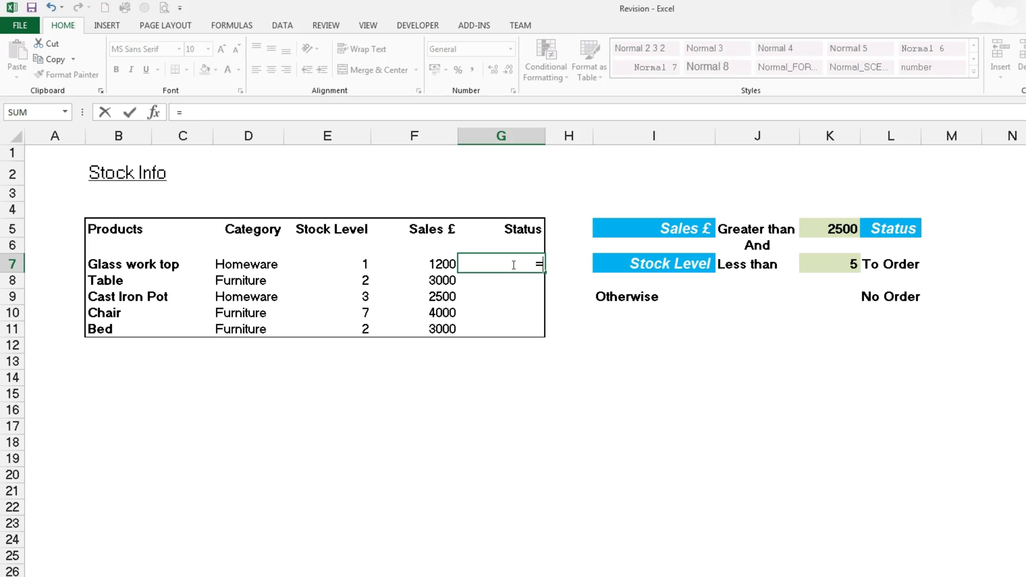
text(if)
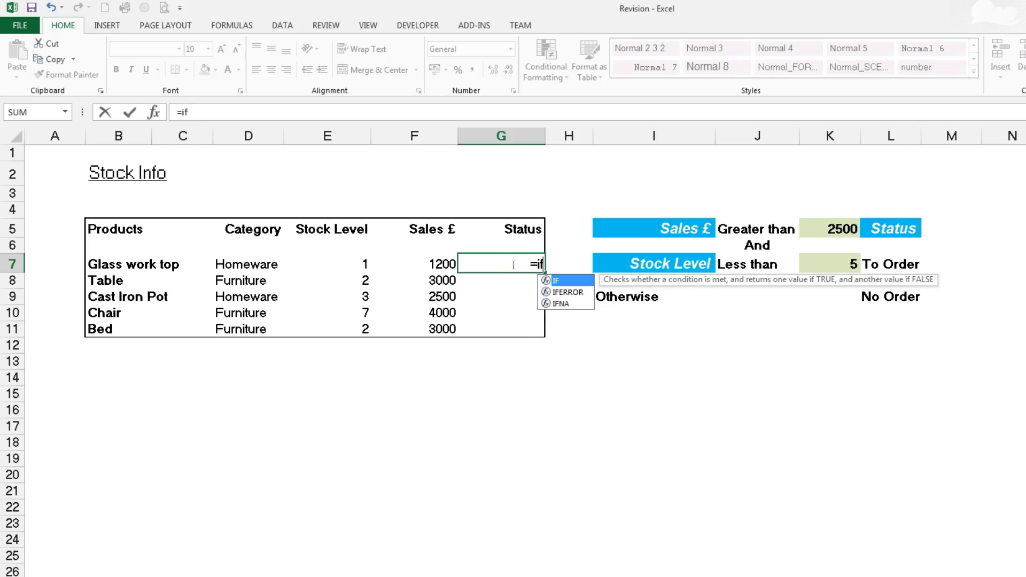
double_click(563, 280)
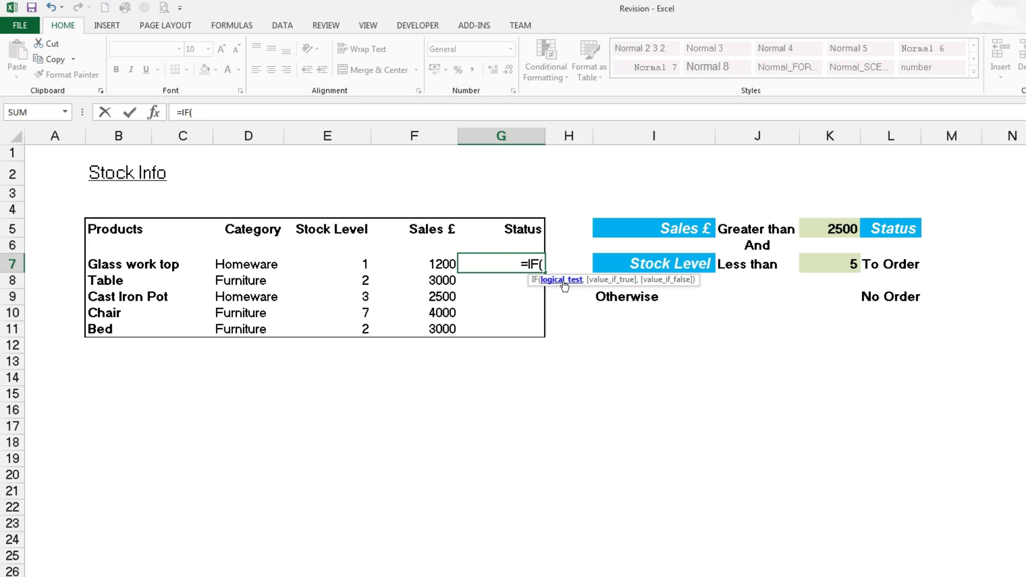
click(154, 113)
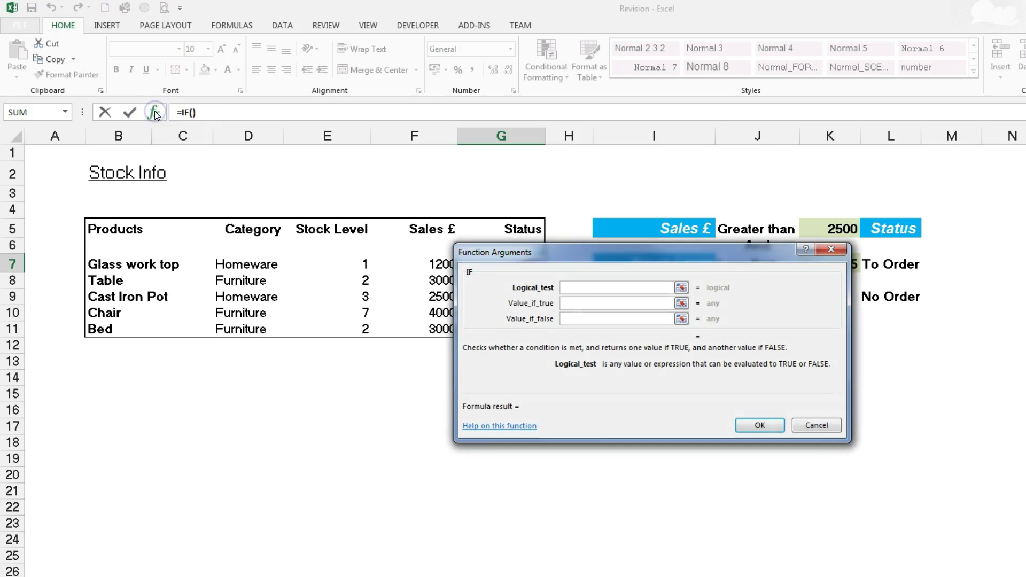
drag(573, 255, 681, 346)
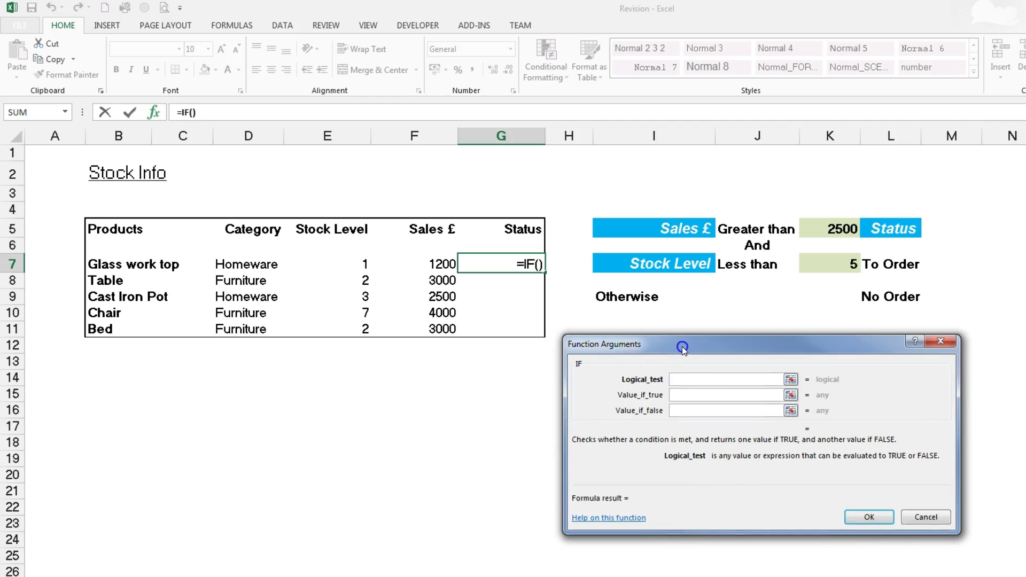
click(673, 380)
Enter AND(F7>$K$5, as the start of the IF logical test
text(AN)
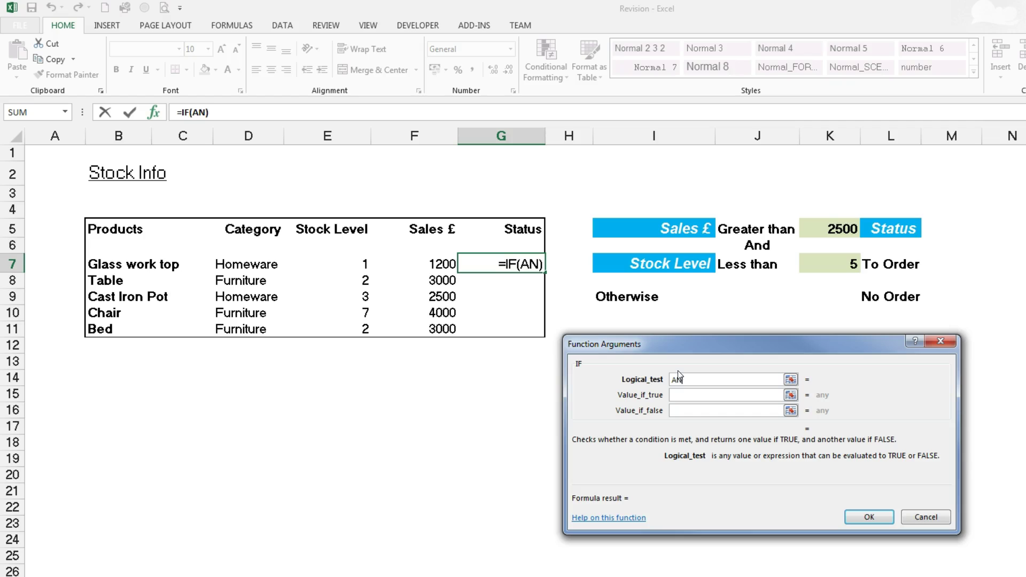
text(D()
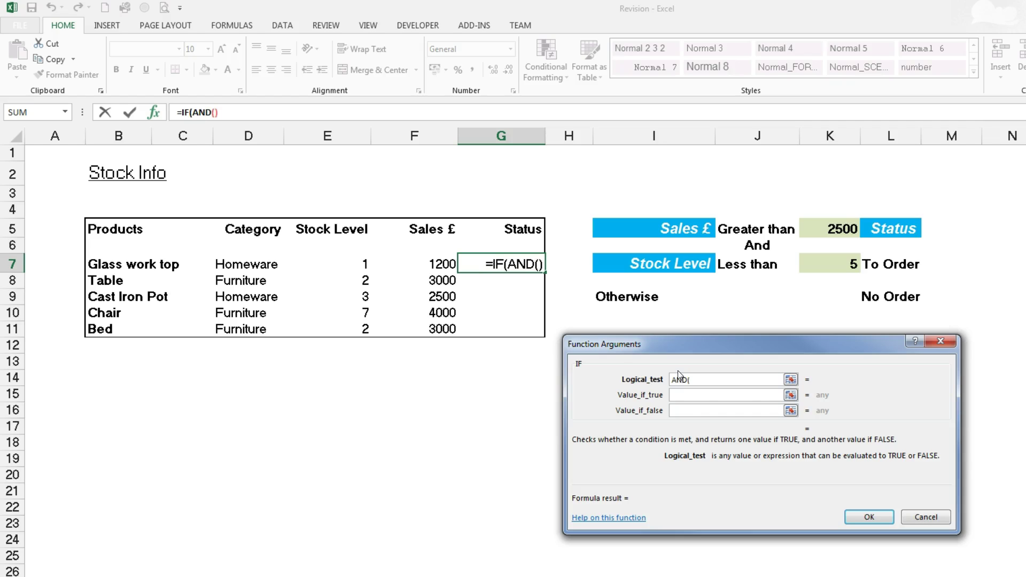
click(714, 384)
click(428, 264)
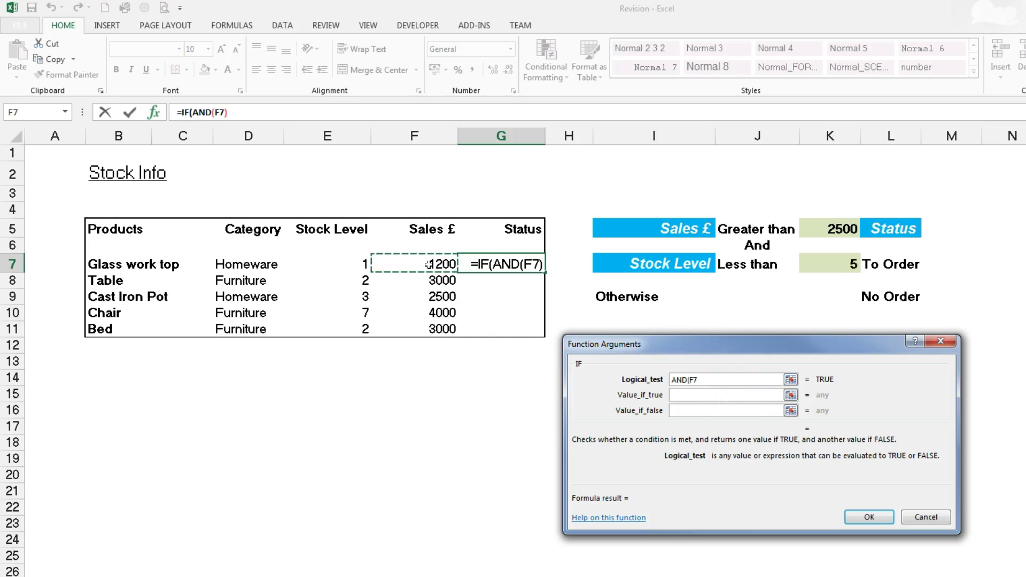
text(>)
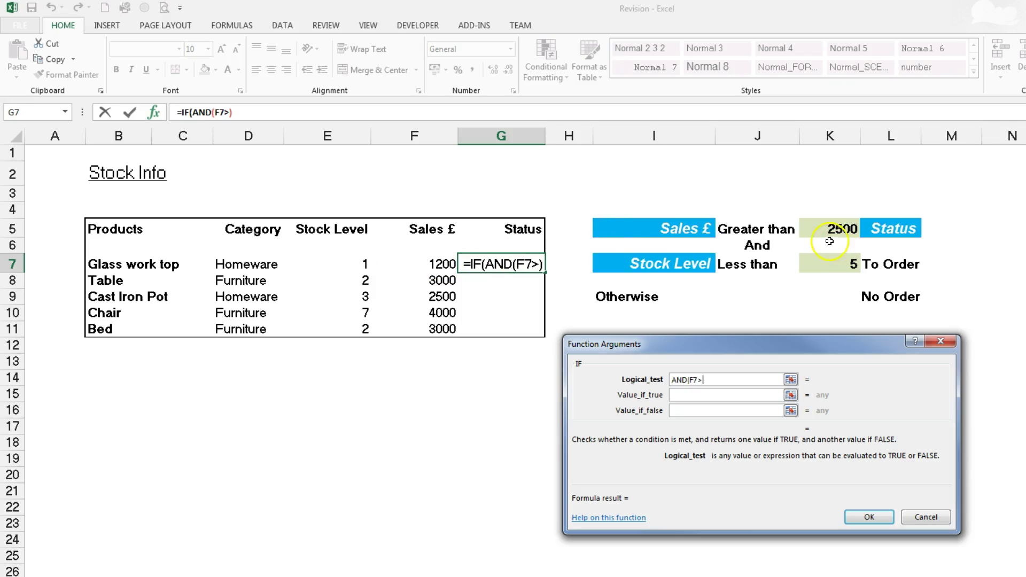
click(843, 228)
click(843, 229)
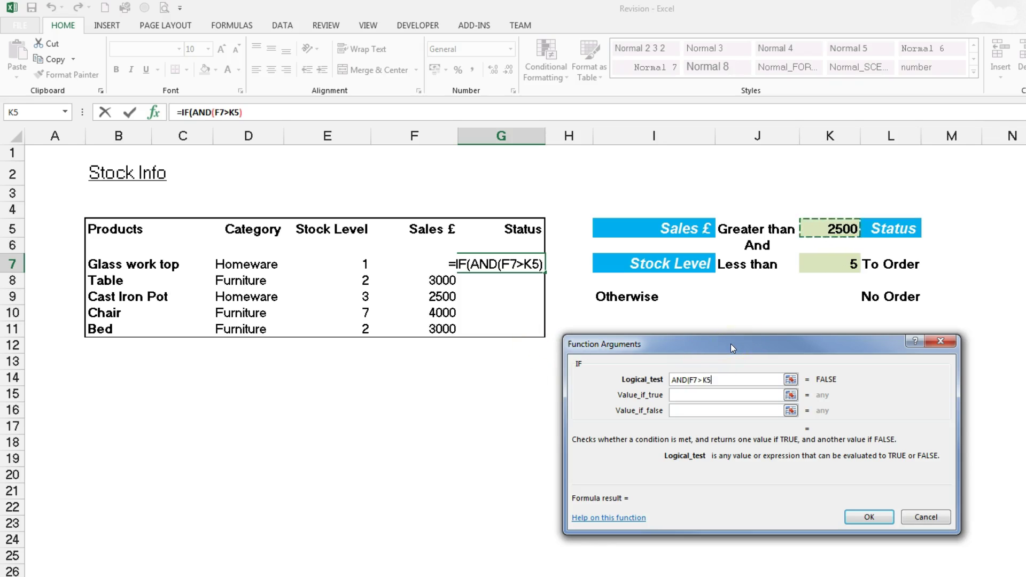
key(F4)
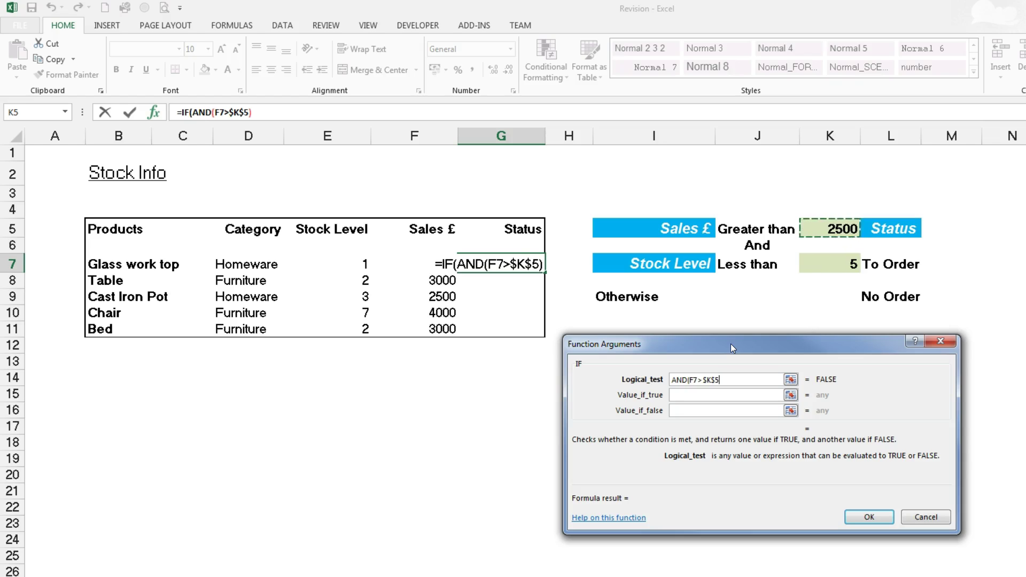
text(,)
click(721, 326)
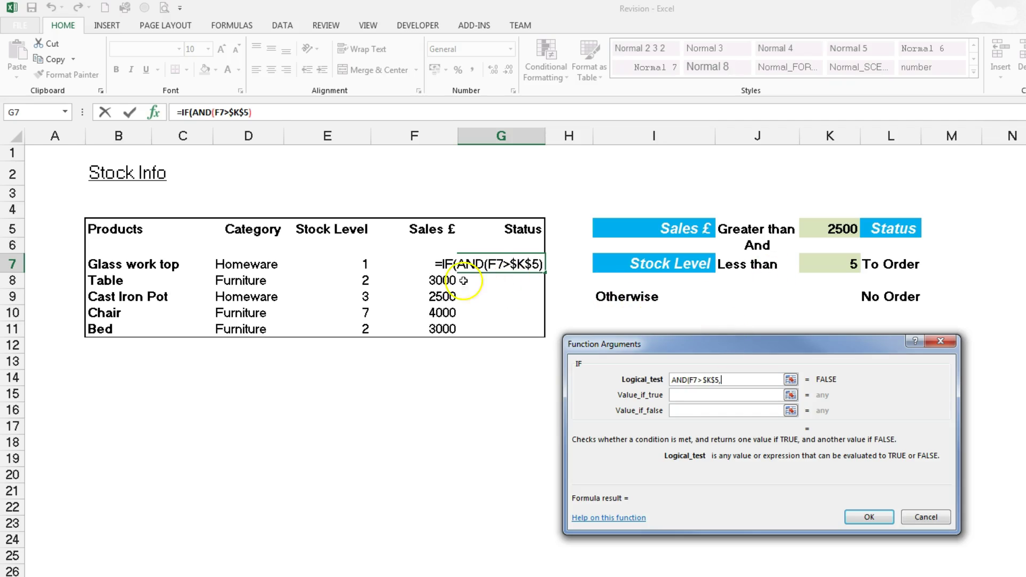
Add E7<$K$7 and close the AND, giving AND(F7>$K$5,E7<$K$7)
click(360, 264)
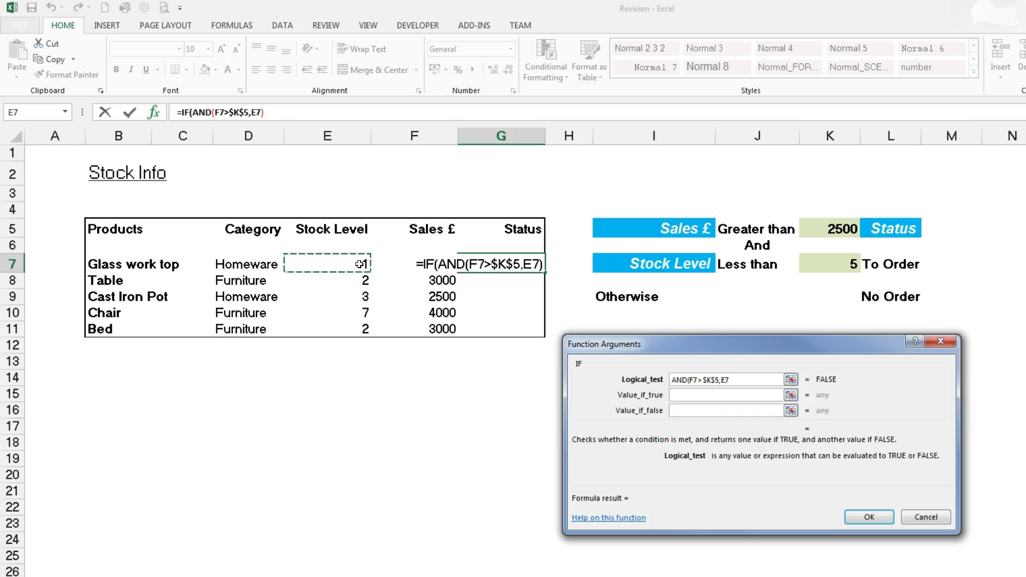
text(<)
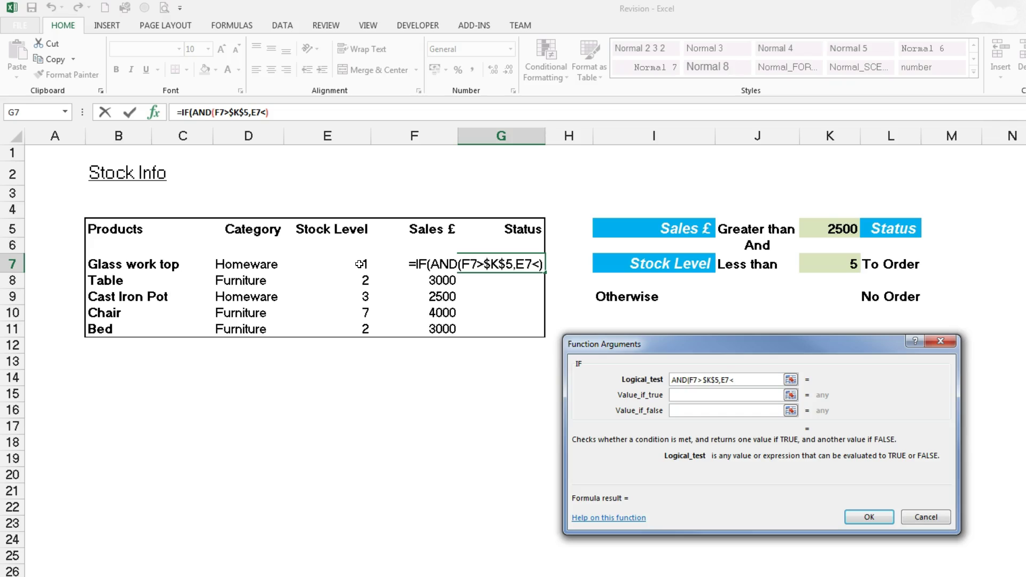
click(830, 265)
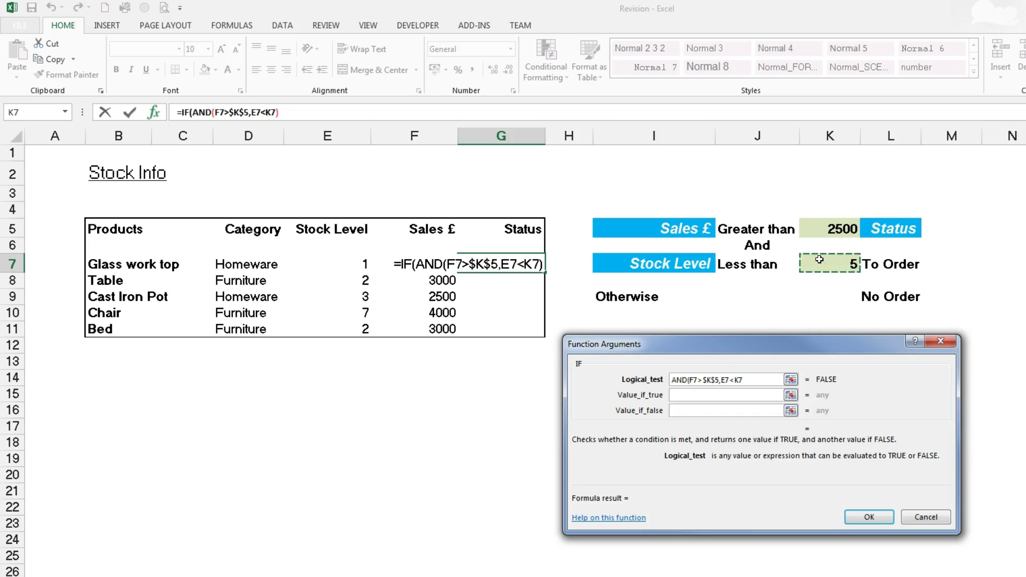
key(F4)
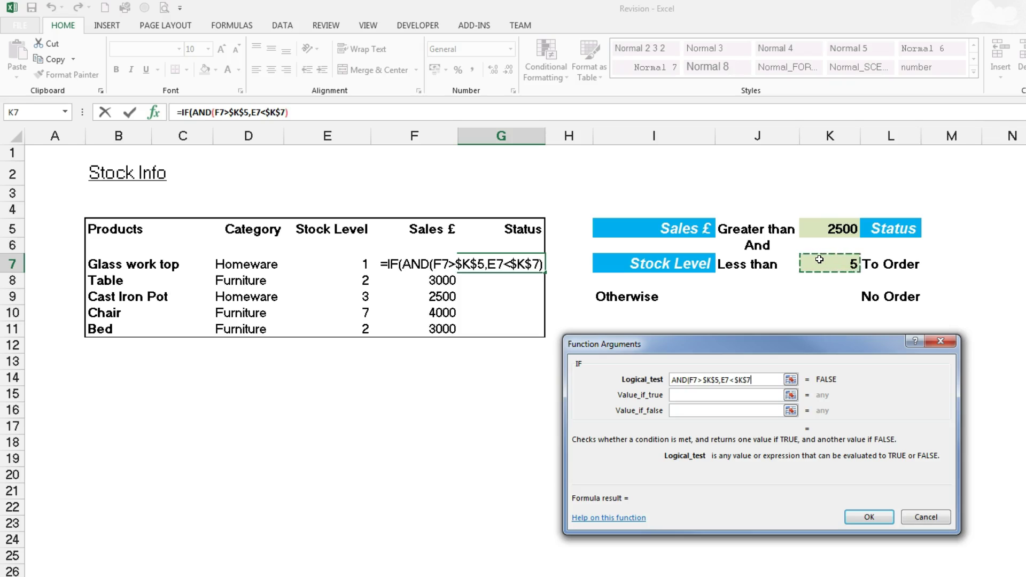
text())
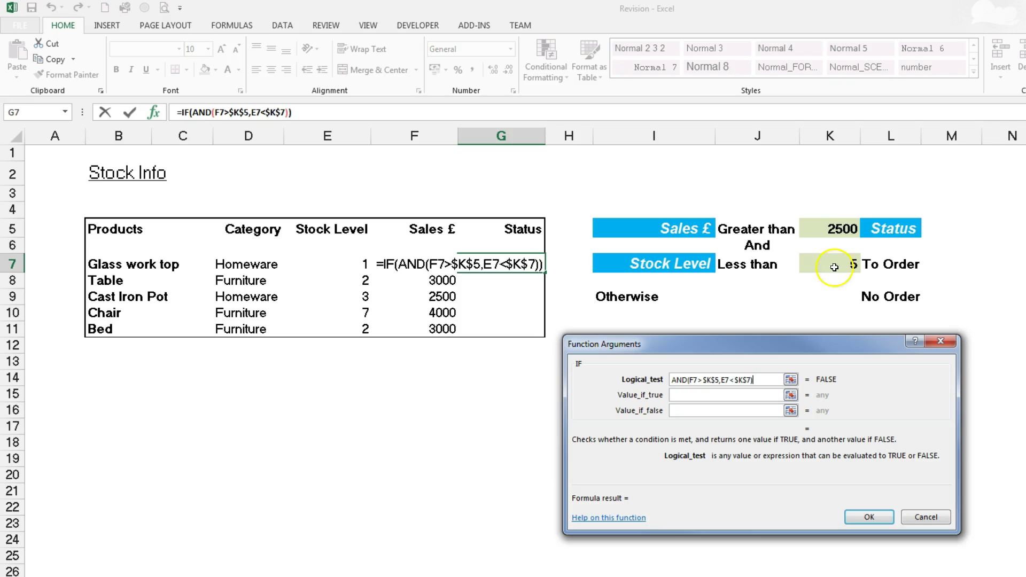
Set the IF results to "To Order" when true and "No Order" when false
click(682, 396)
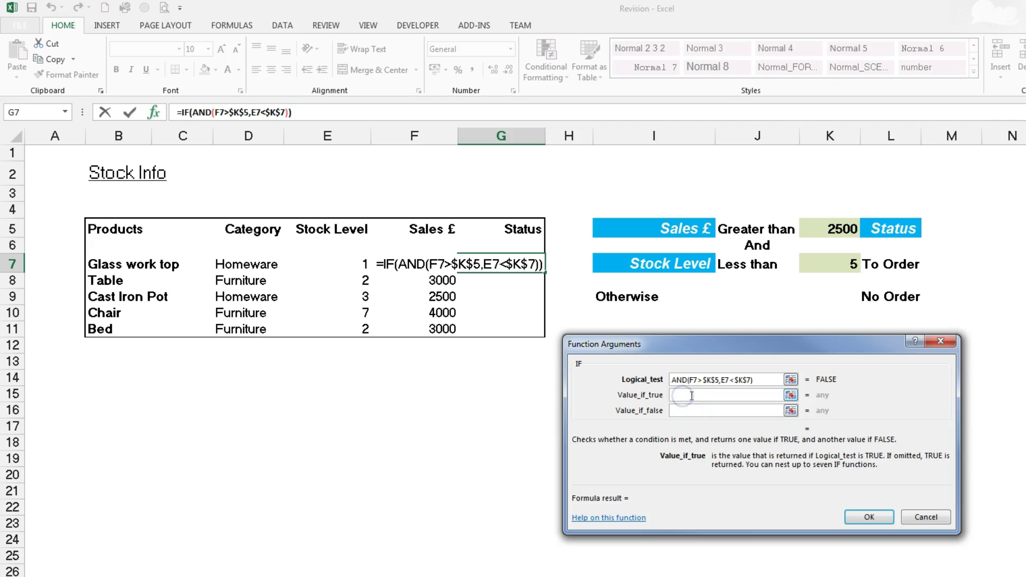
click(712, 374)
text(To )
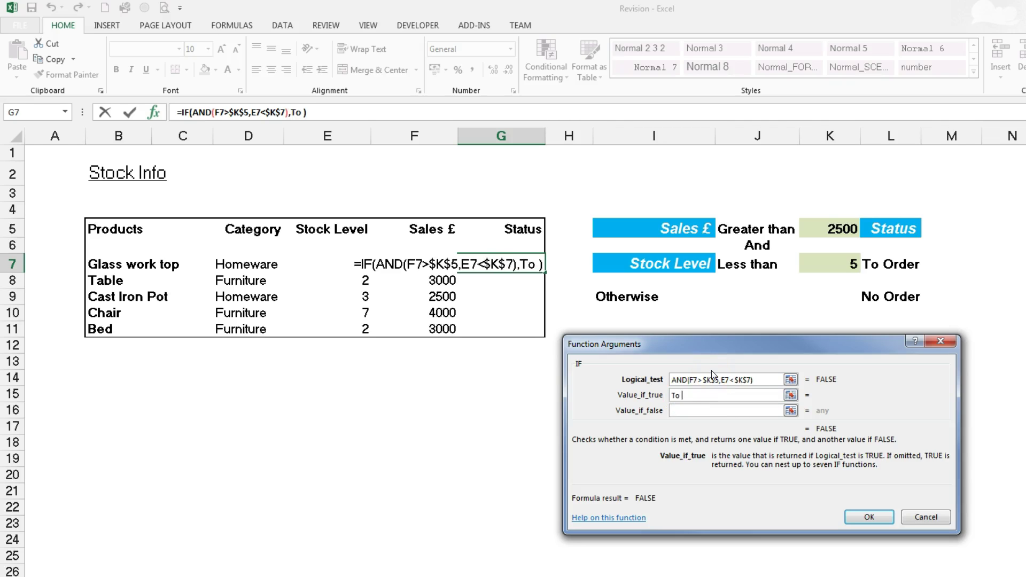
text(Order)
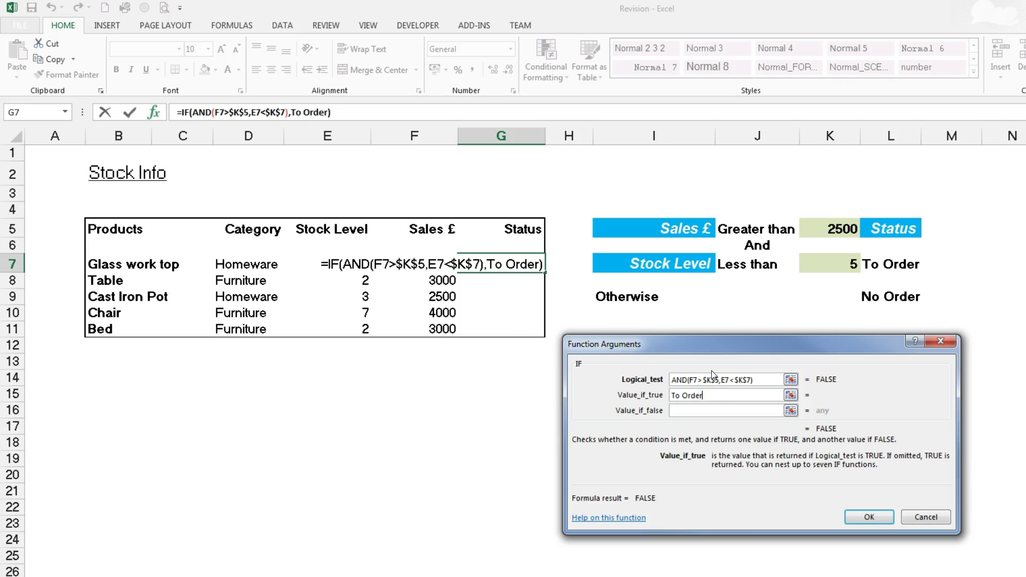
click(686, 409)
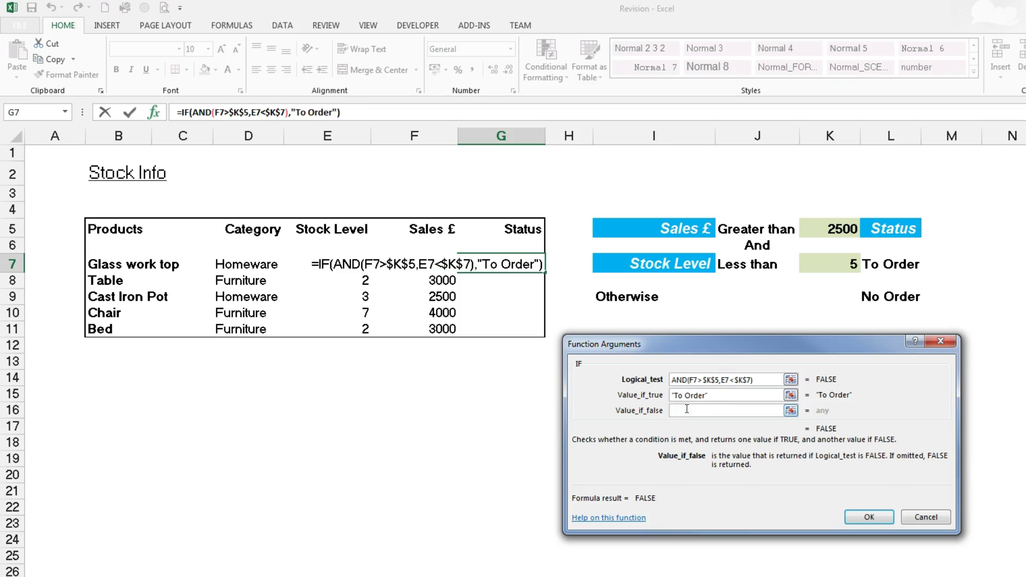
text(No Order)
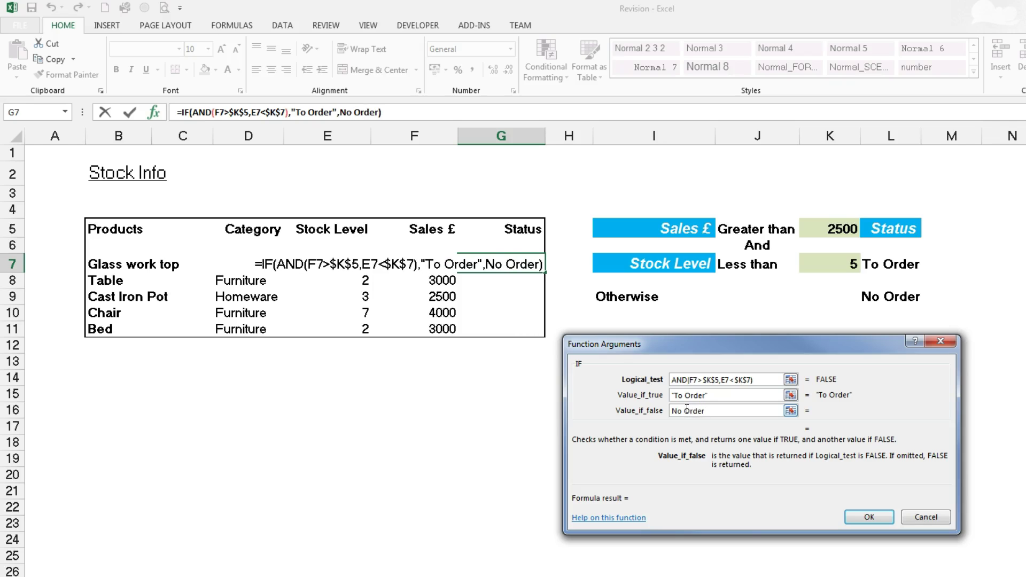
Confirm the G7 formula and fill it down to G11: No Order, To Order, No Order, No Order, To Order
click(853, 516)
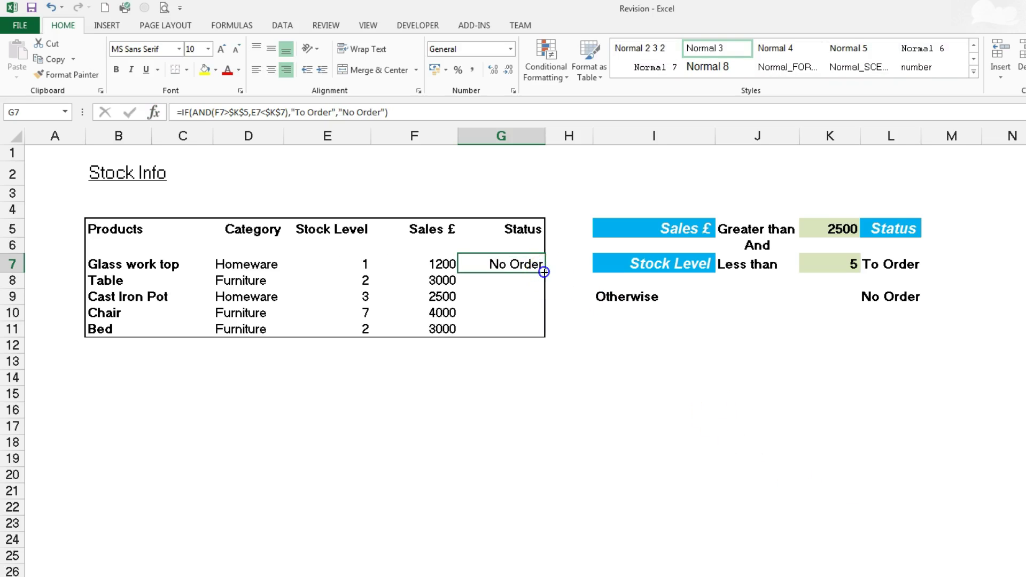
double_click(544, 272)
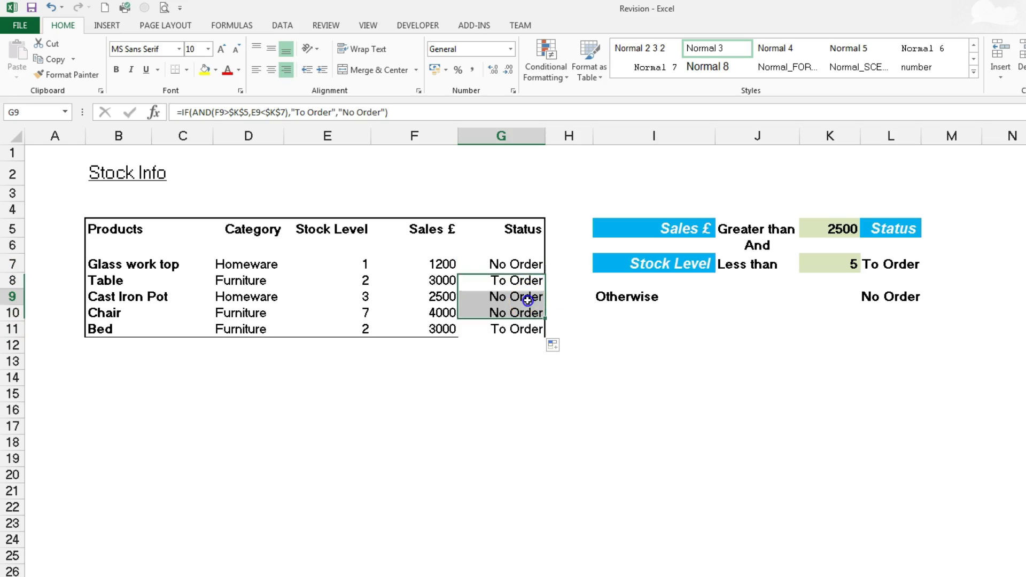
double_click(527, 298)
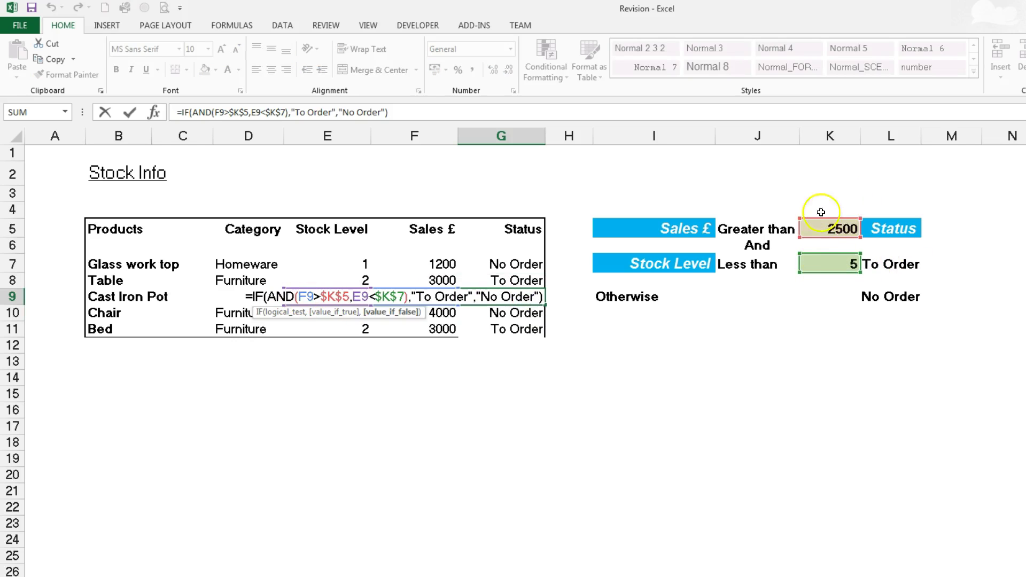
key(Escape)
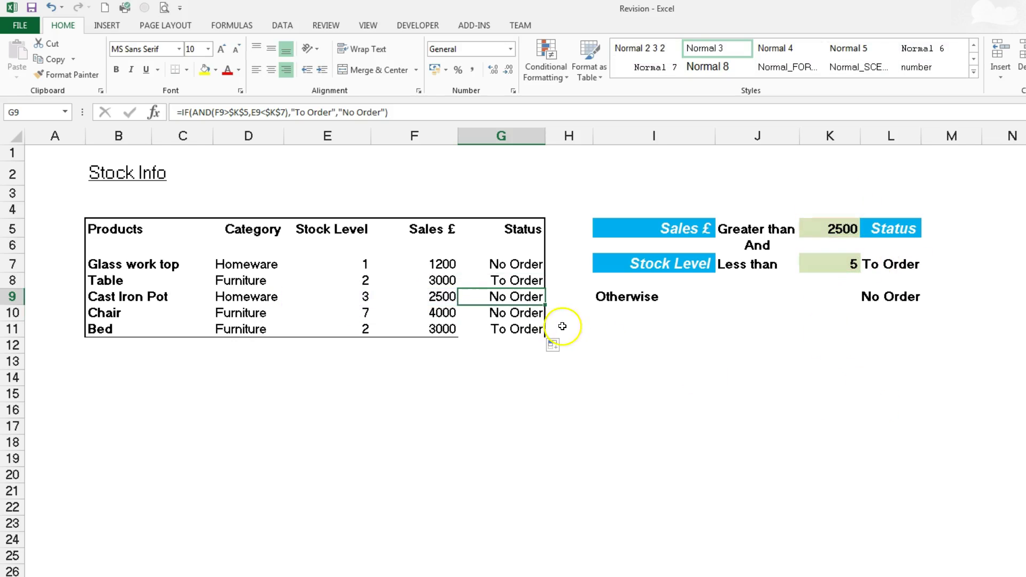
double_click(523, 328)
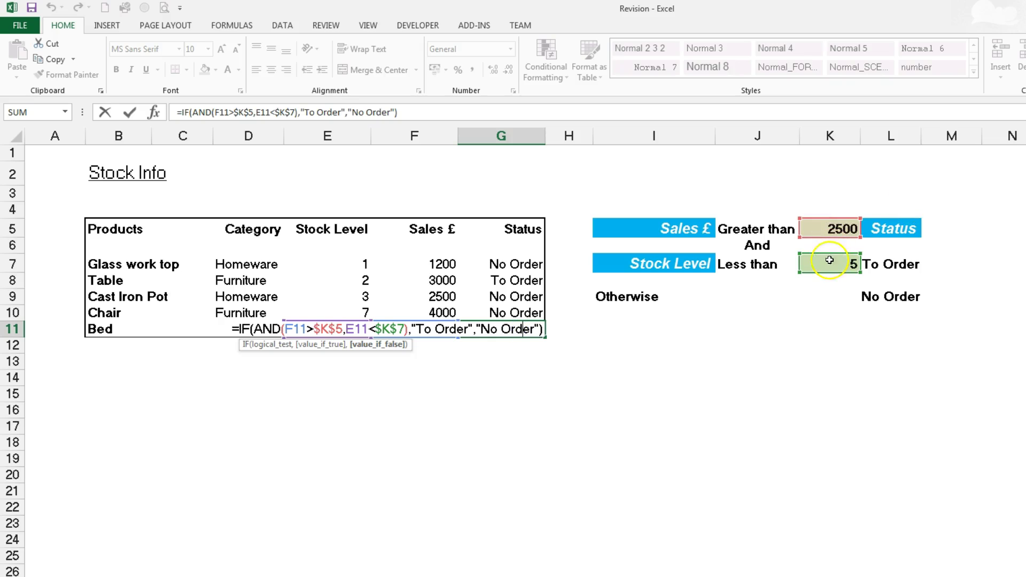
key(Escape)
double_click(512, 265)
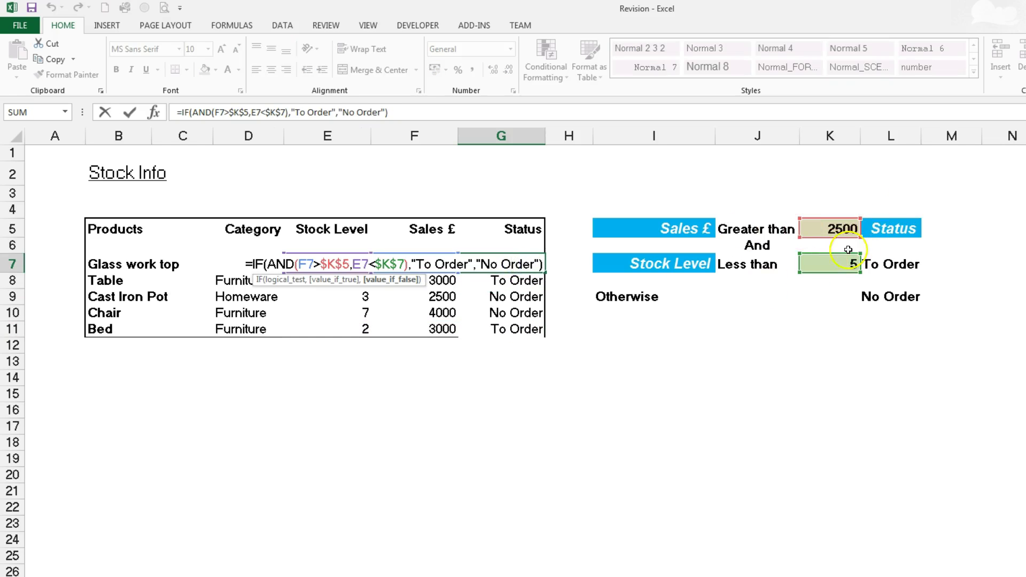
key(Escape)
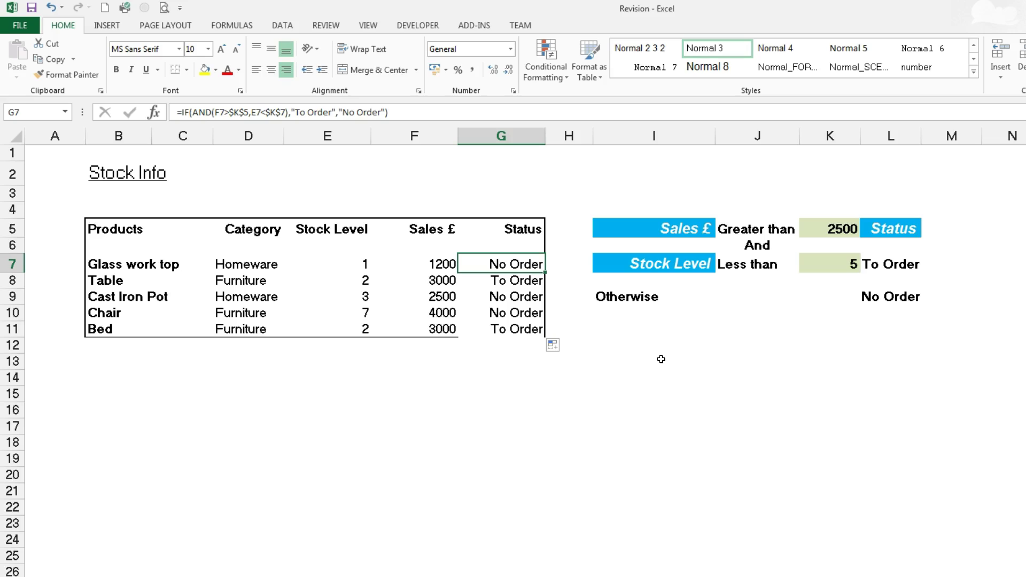
Change G7's $K$5 and $K$7 to relative K5 and K7, then refill G7:G11
click(513, 263)
click(154, 112)
click(708, 380)
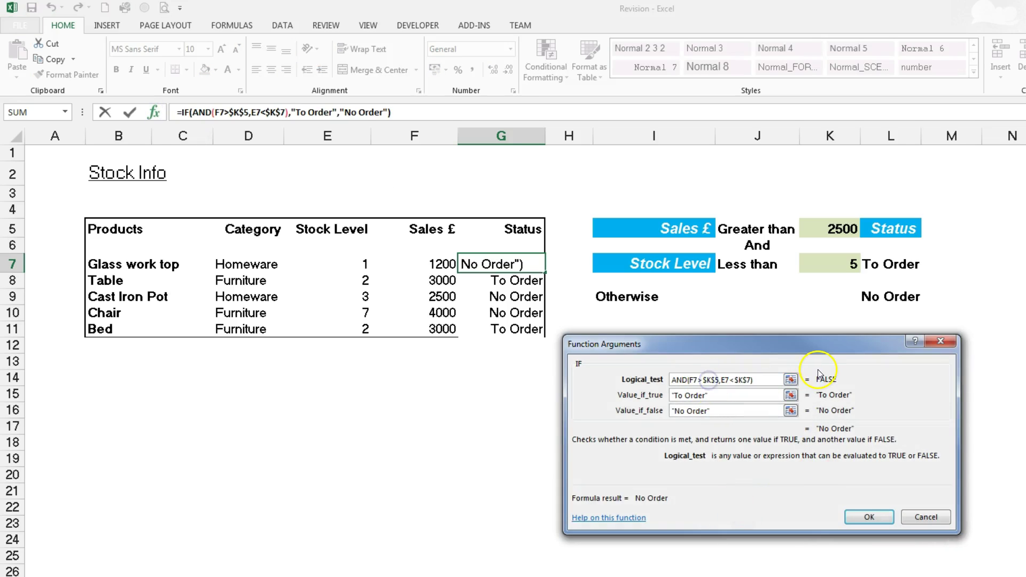
key(F4)
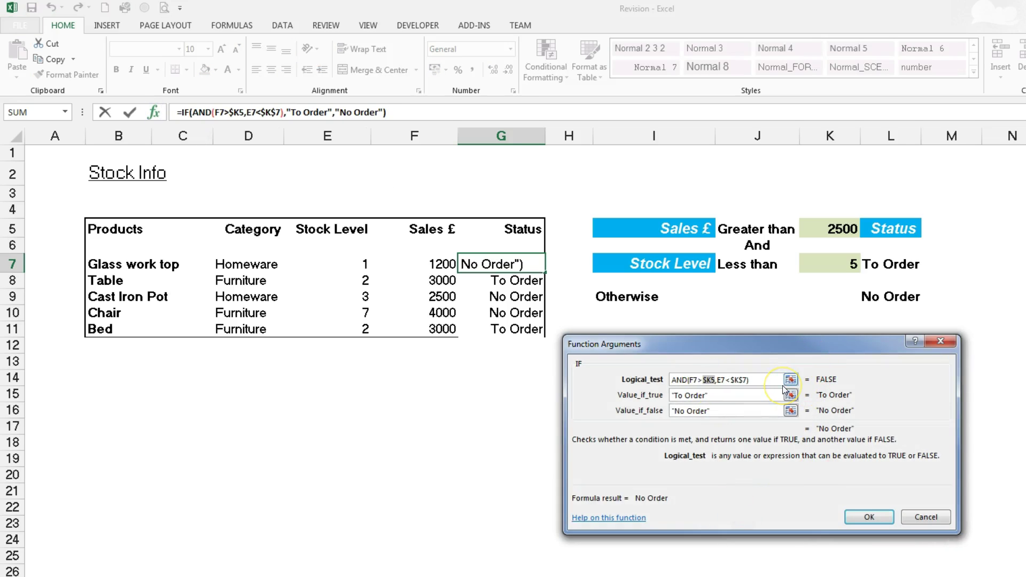
key(F4)
click(734, 378)
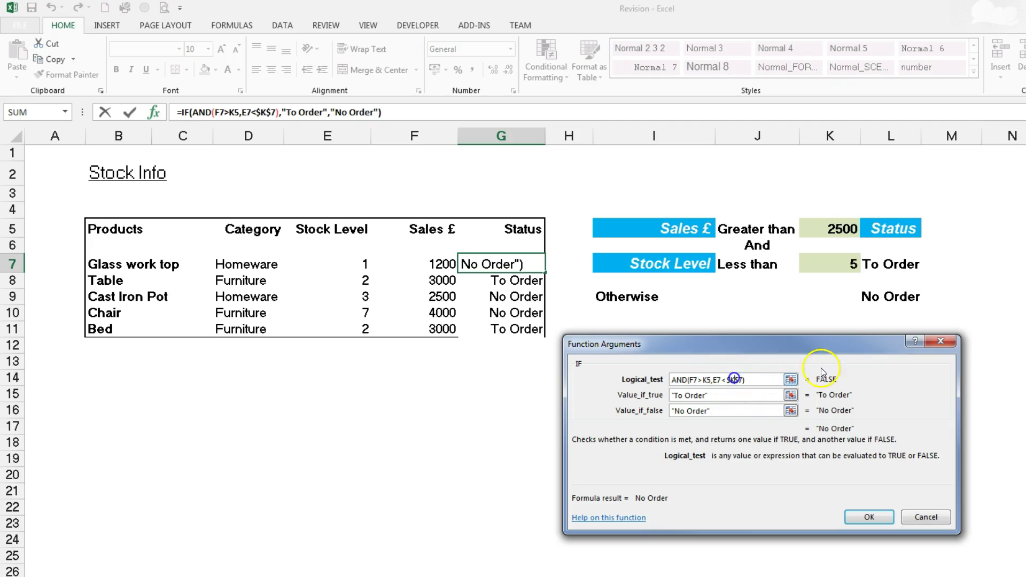
key(F4)
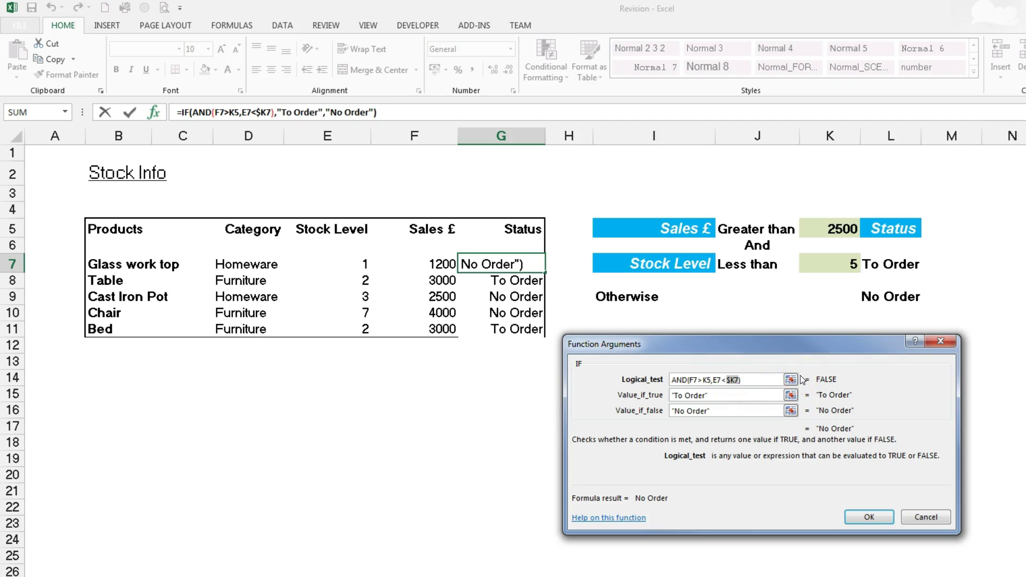
key(F4)
click(868, 516)
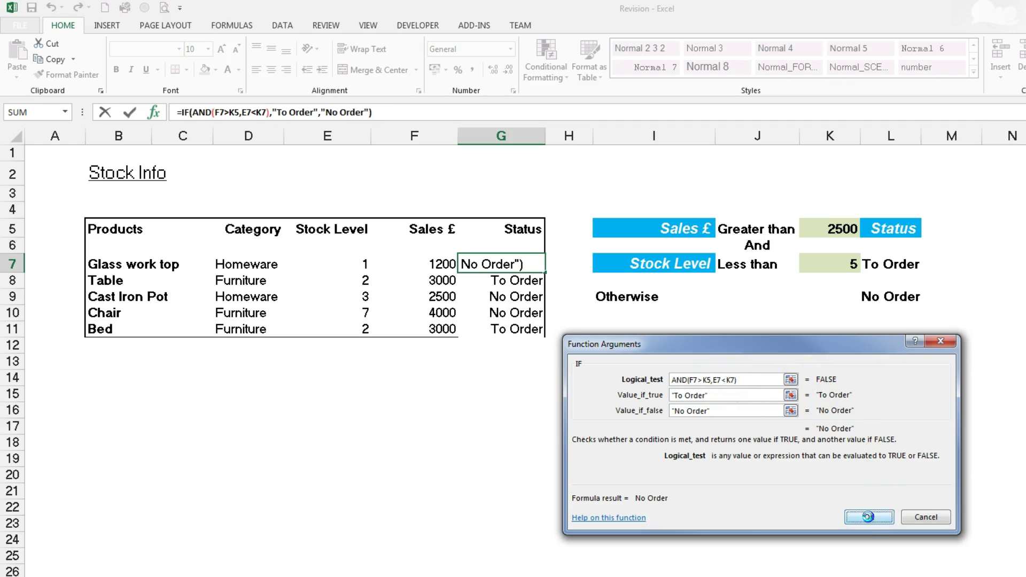
double_click(544, 272)
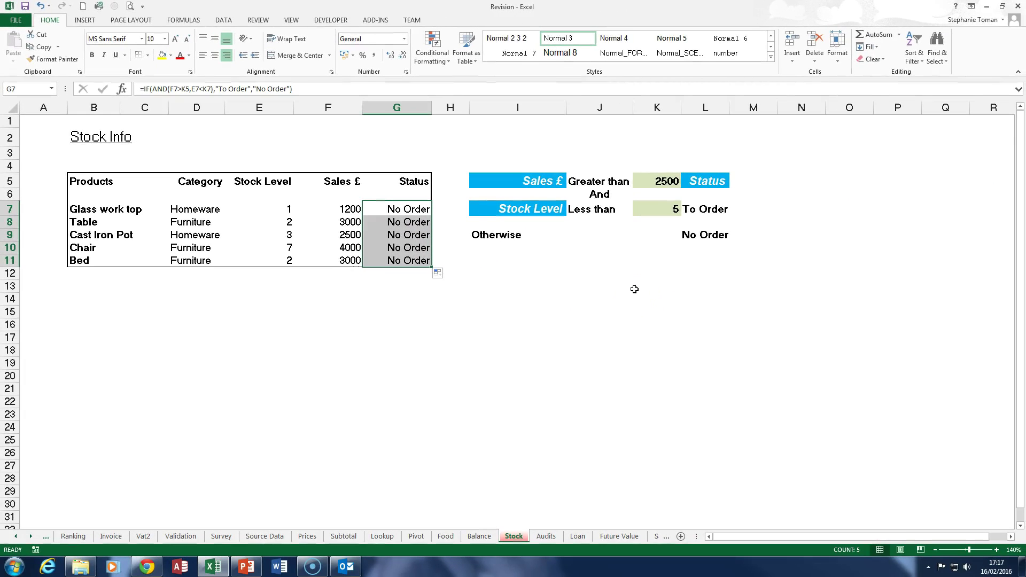
Show formulas with Ctrl+`, widen column G to inspect the shifted K references, then show results again
key(ctrl+grave)
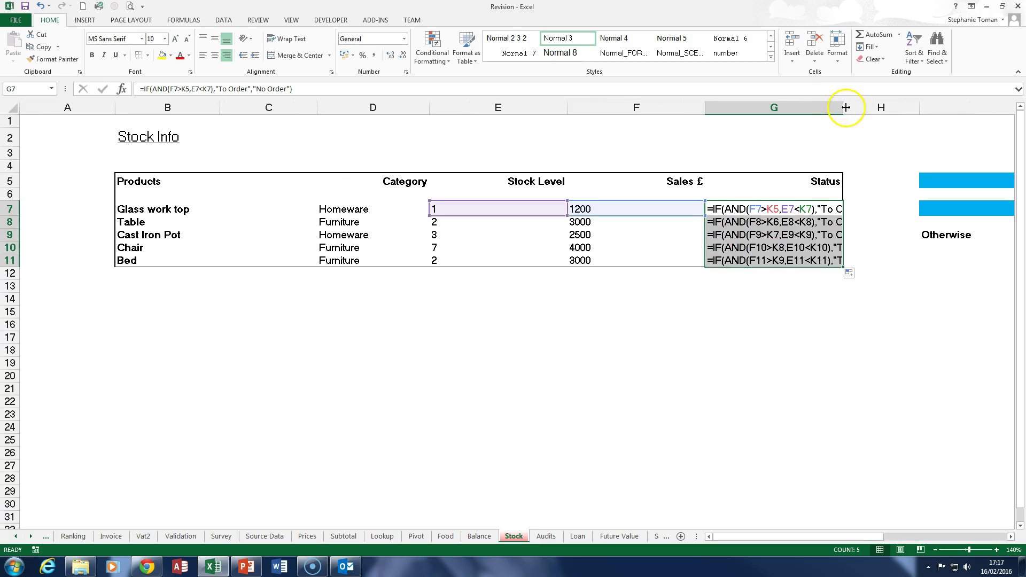
drag(843, 107, 936, 101)
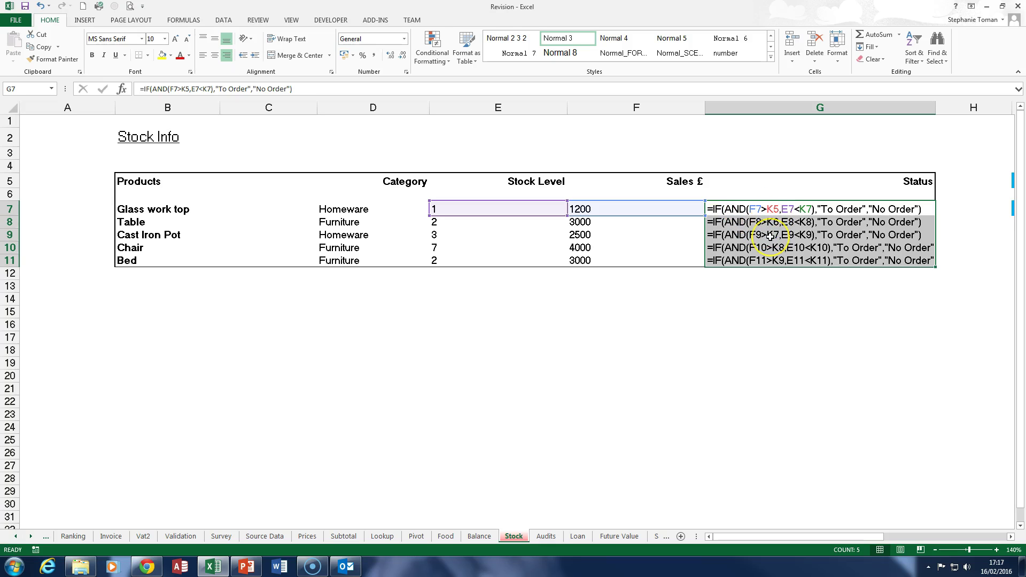
key(ctrl+grave)
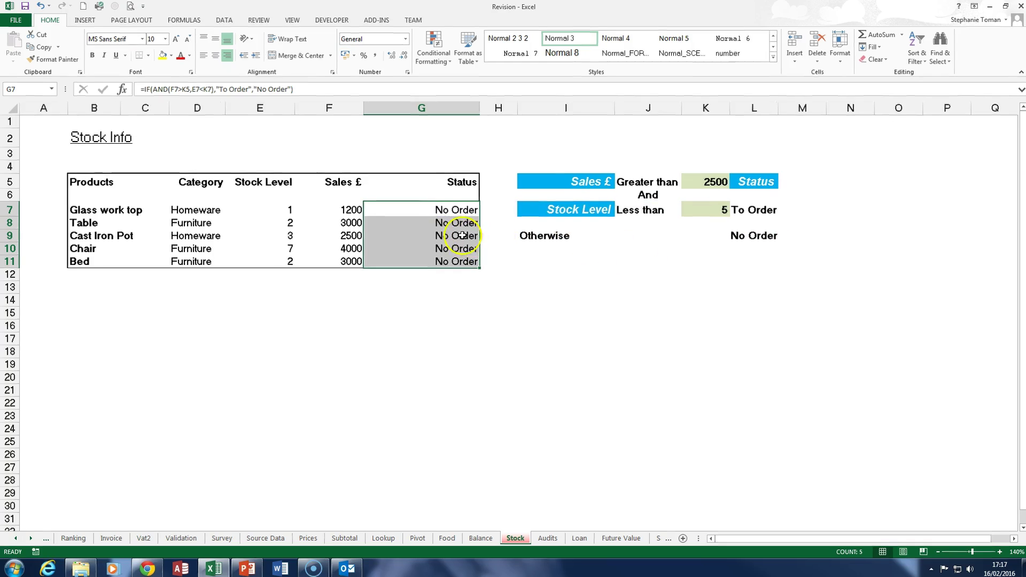
double_click(458, 234)
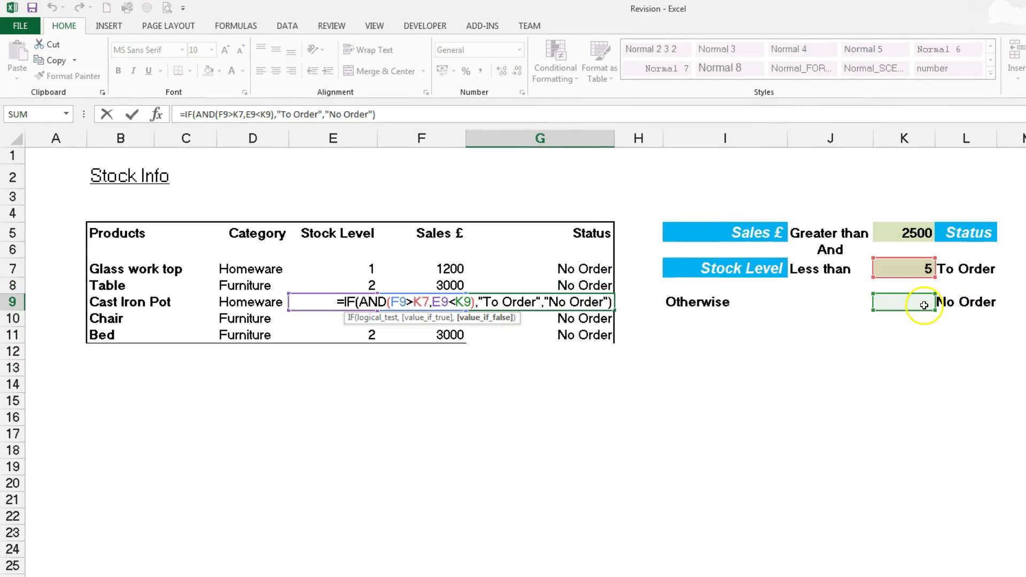
key(Escape)
double_click(595, 340)
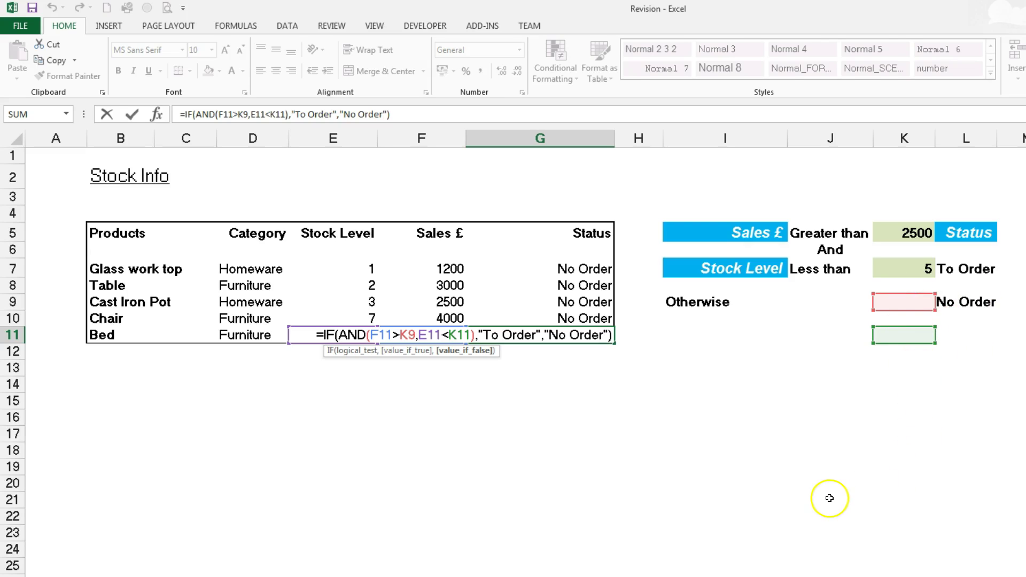
key(ctrl+Return)
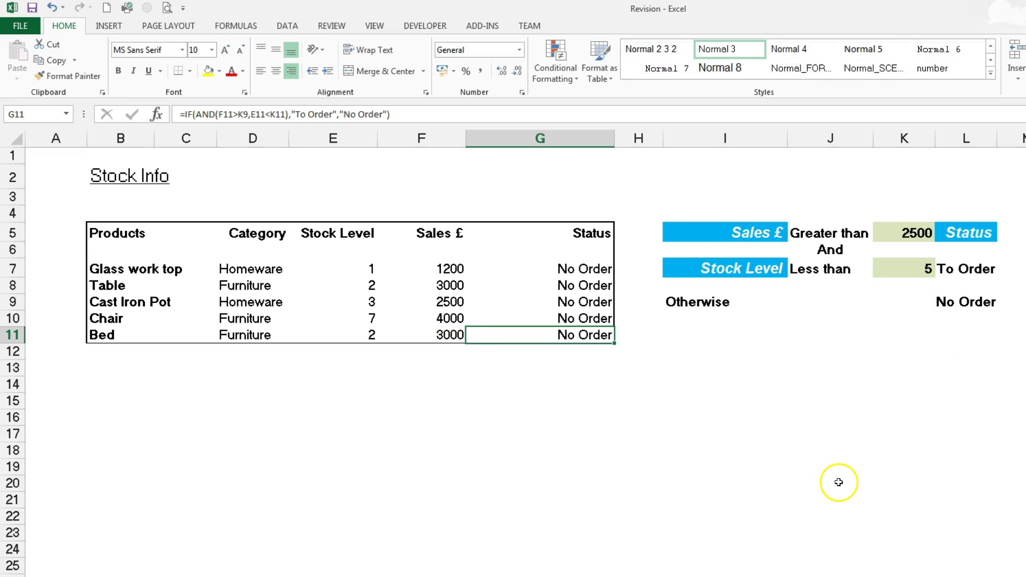
Restore absolute $K$5 and $K$7 in G7's formula and refill G7:G11 so Table and Bed read To Order
click(599, 270)
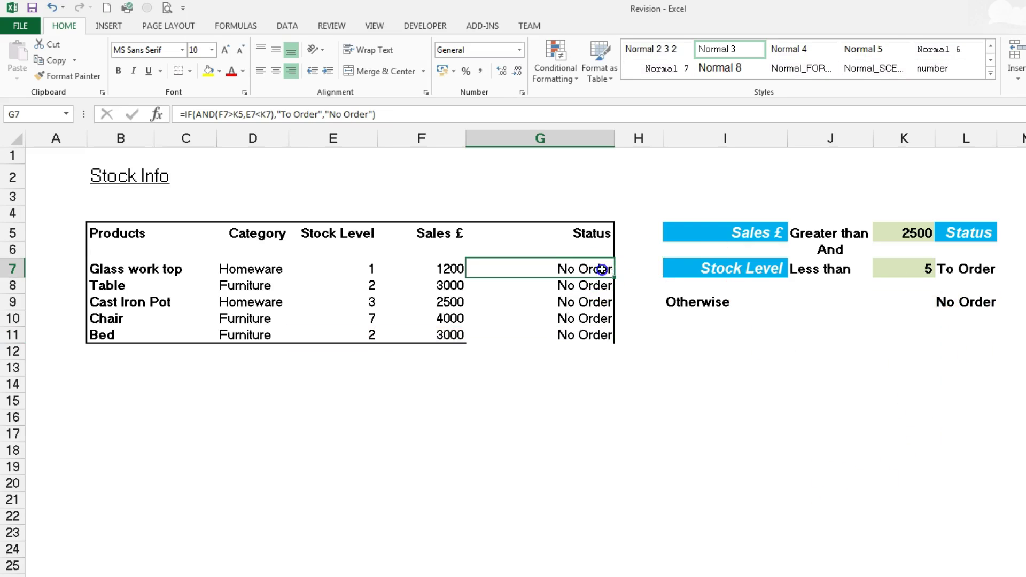
click(238, 115)
key(F4)
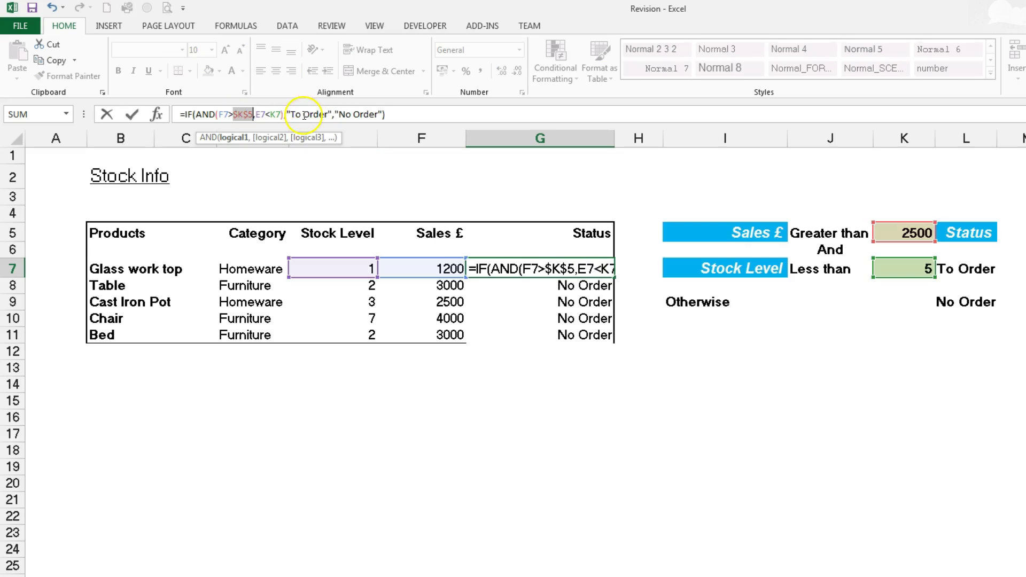
click(279, 114)
key(F4)
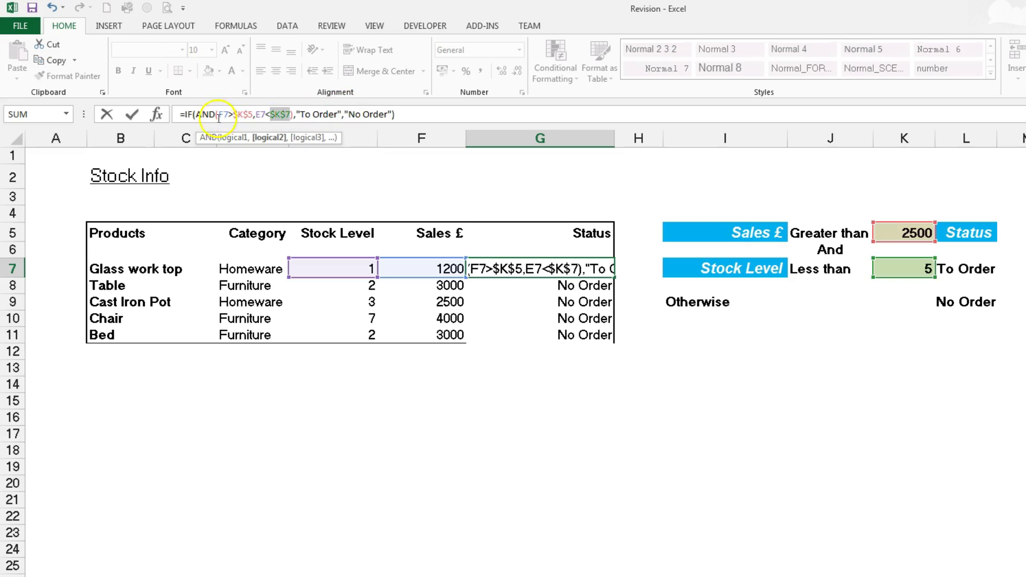
click(131, 114)
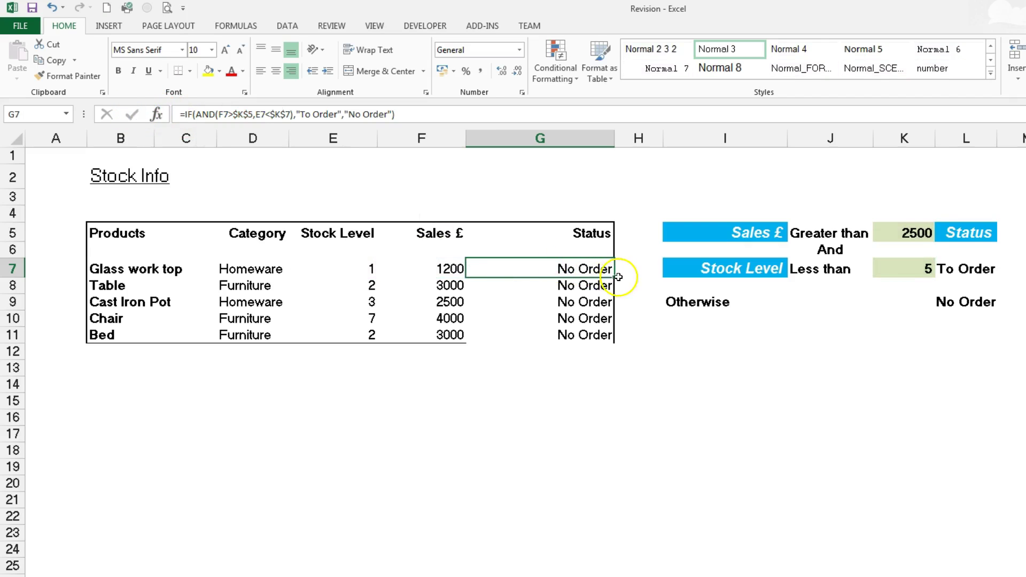
click(615, 274)
click(593, 269)
double_click(614, 276)
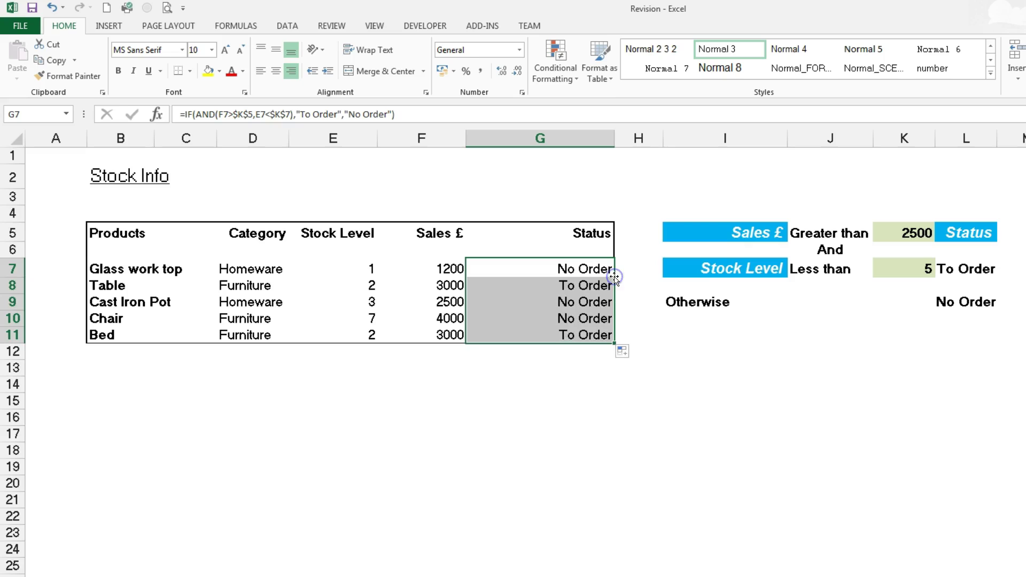
click(752, 362)
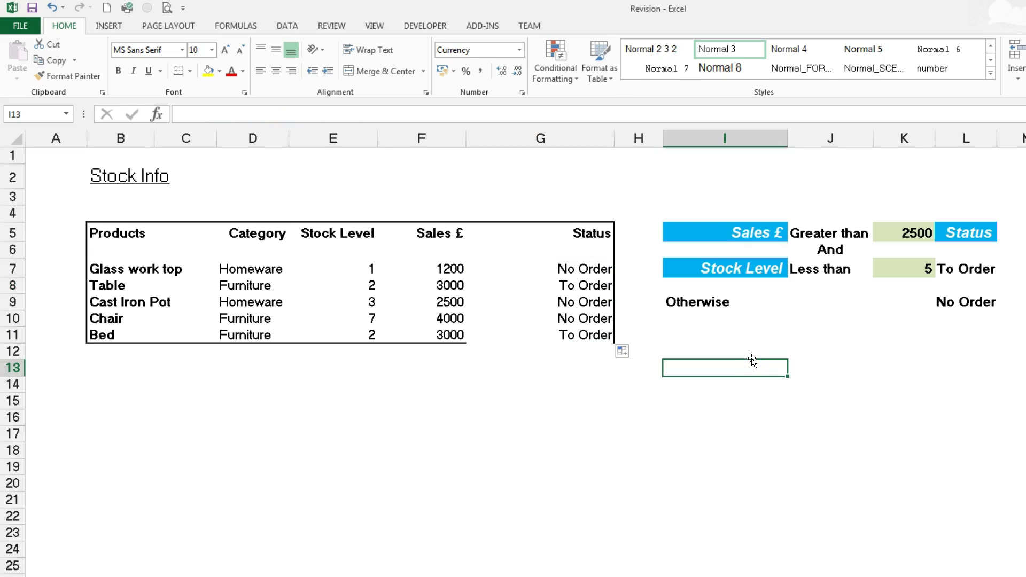